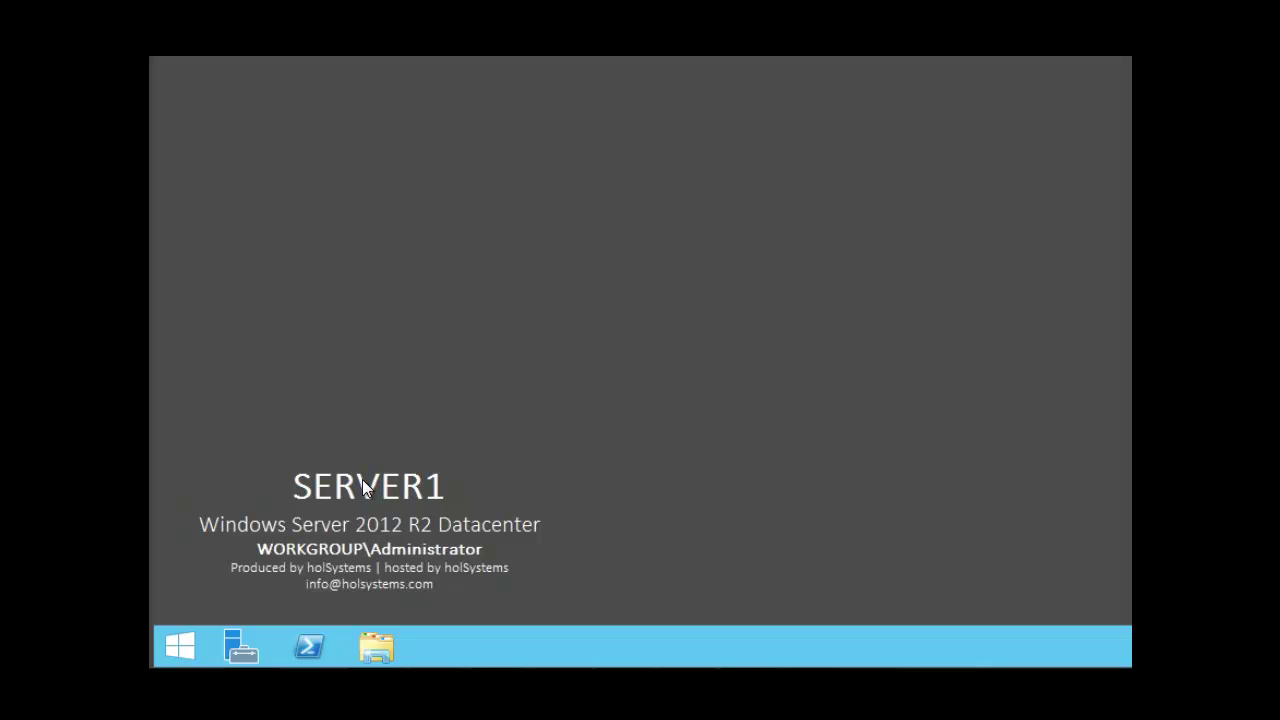
Open the Computer Name/Domain Changes settings for this server from the advanced system properties of This PC
{"action": "left_click", "coordinate": [373, 645]}
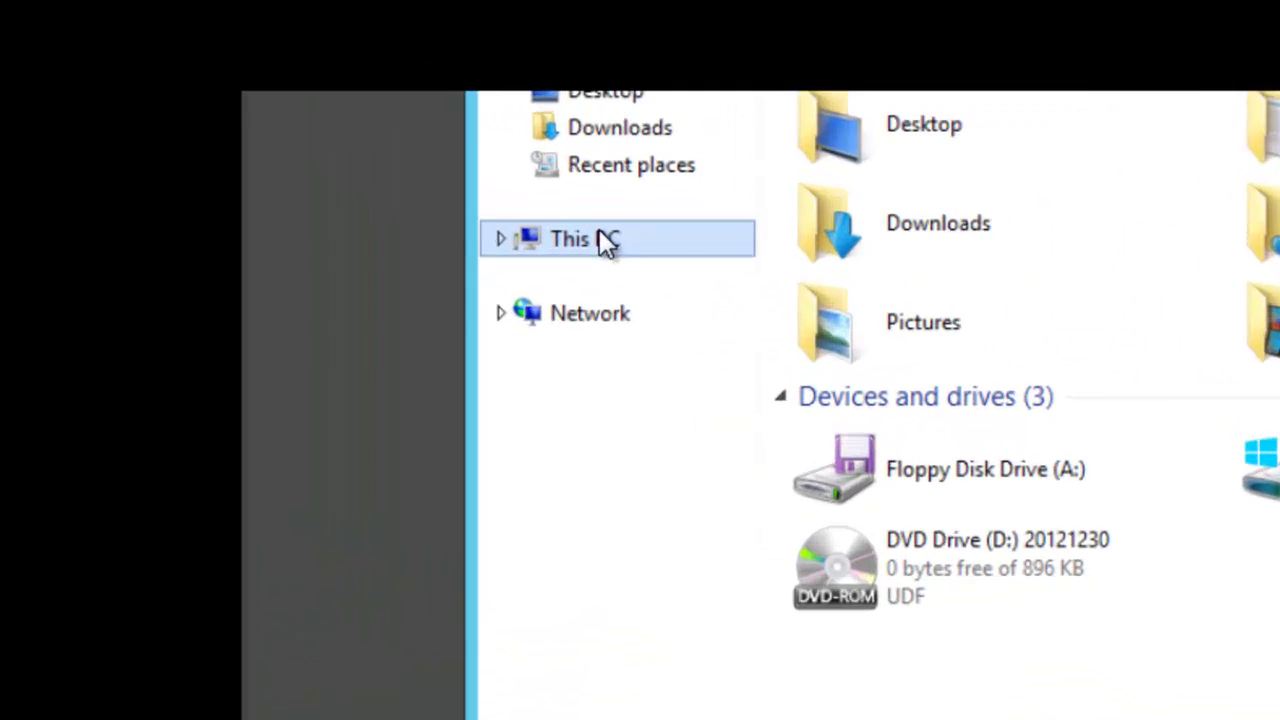
{"action": "right_click", "coordinate": [372, 148]}
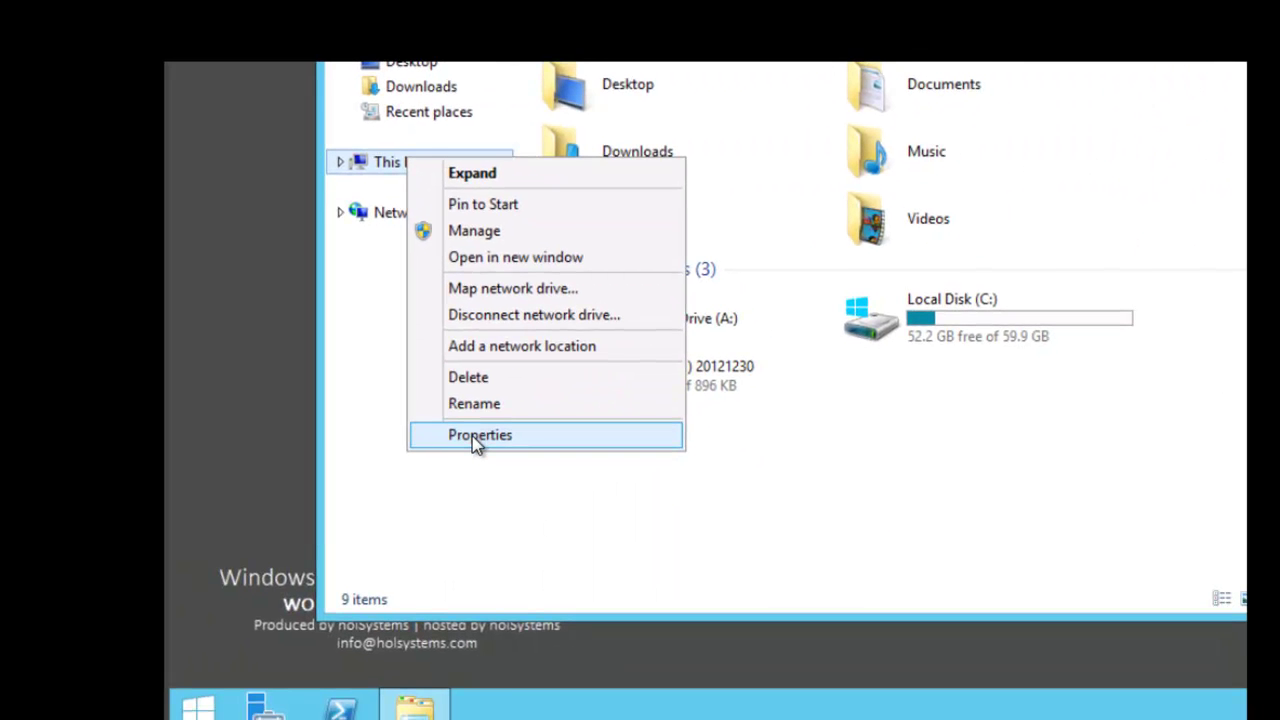
{"action": "left_click", "coordinate": [474, 436]}
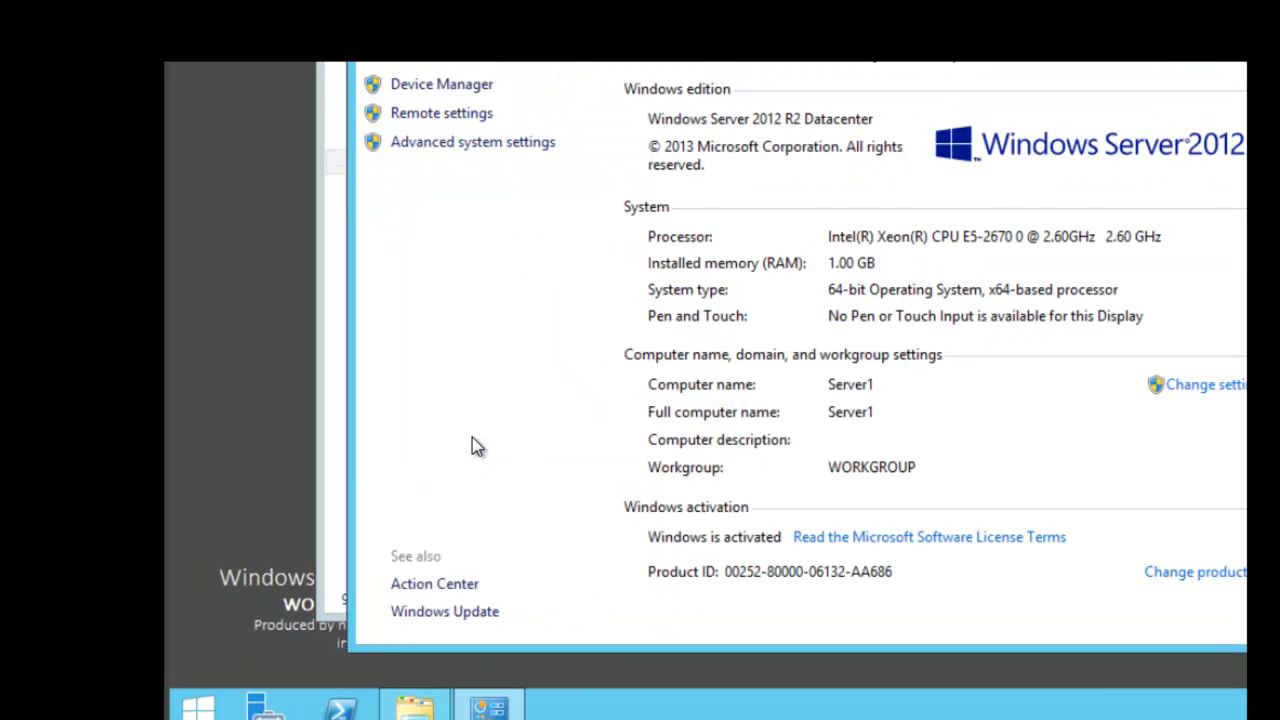
{"action": "left_click", "coordinate": [473, 142]}
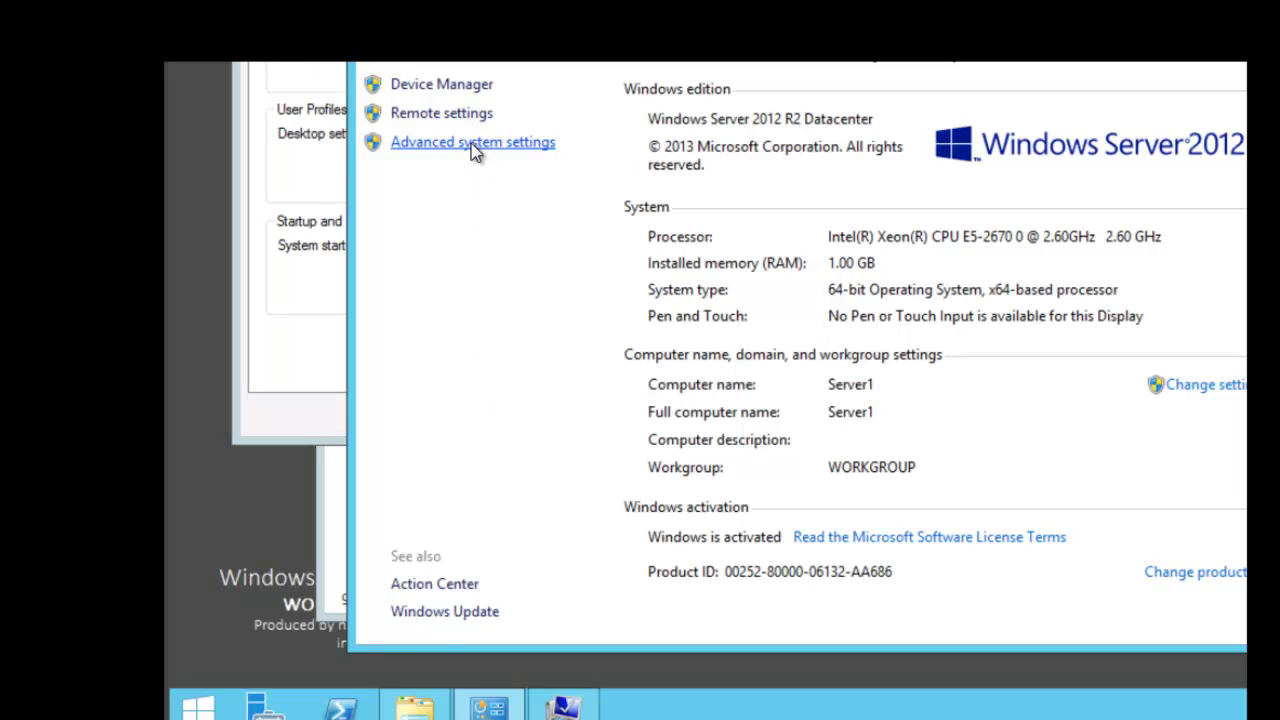
{"action": "left_click", "coordinate": [331, 186]}
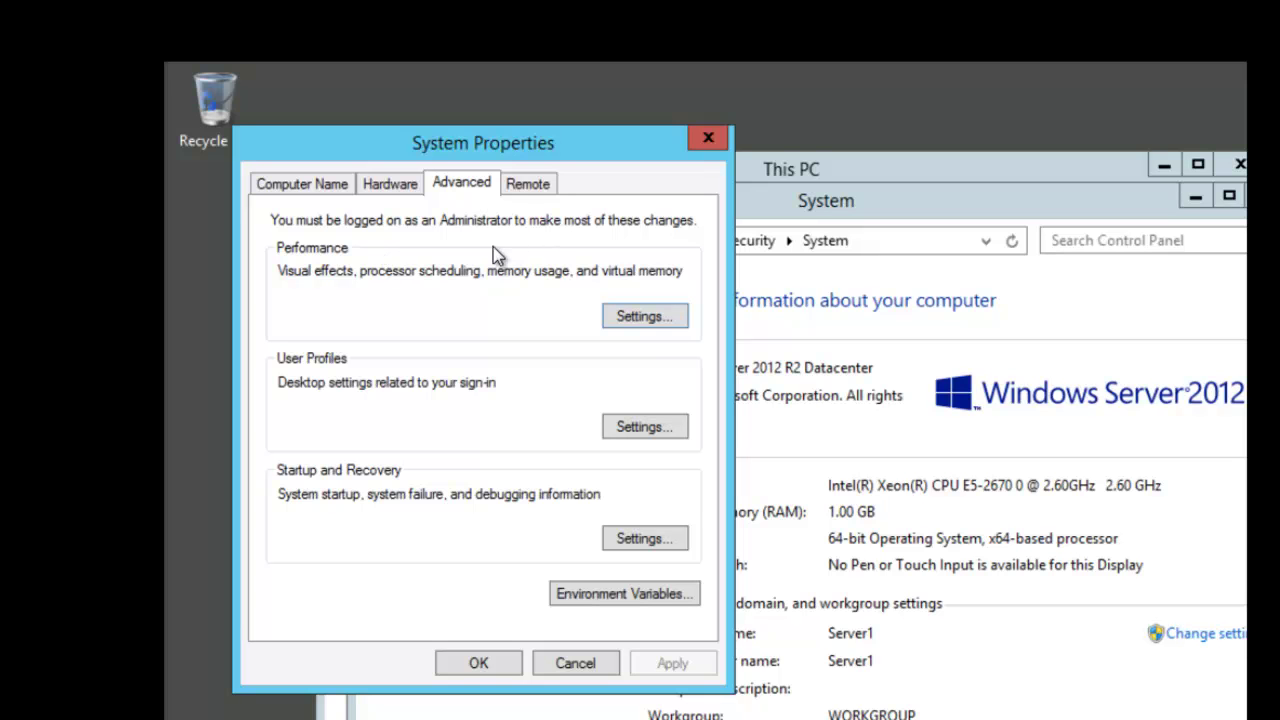
{"action": "left_click", "coordinate": [320, 192]}
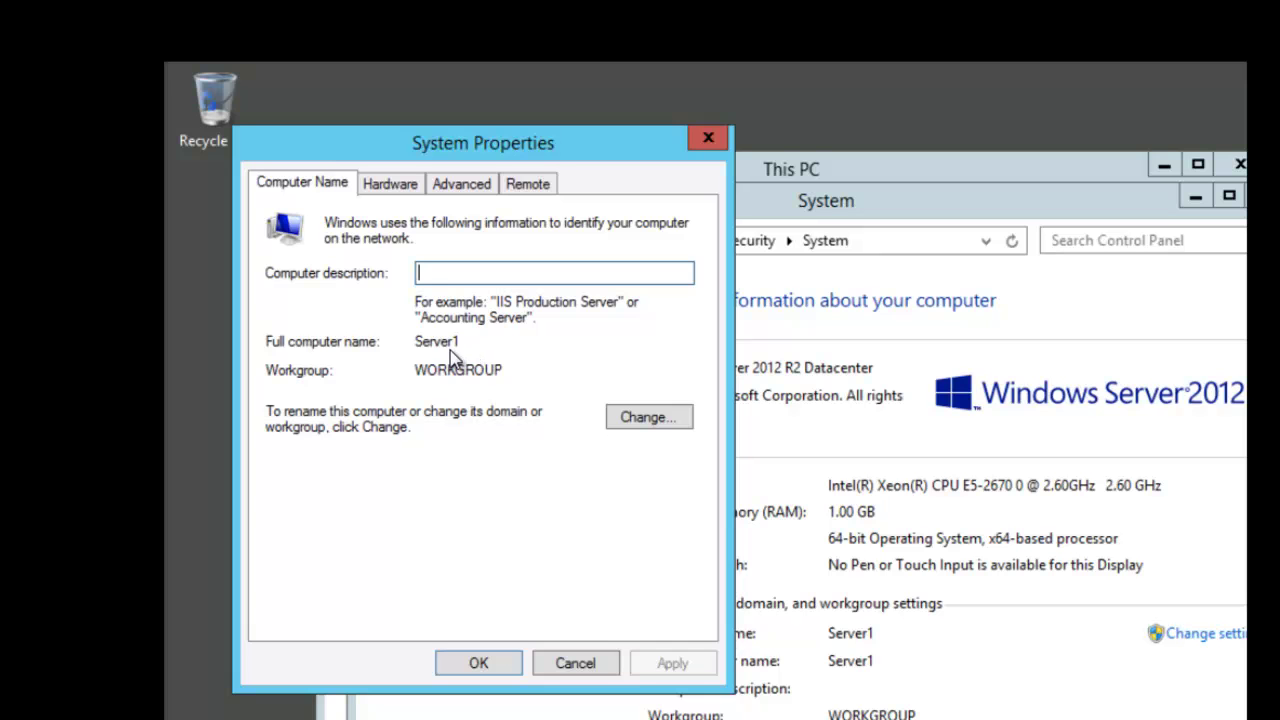
{"action": "left_click", "coordinate": [633, 421]}
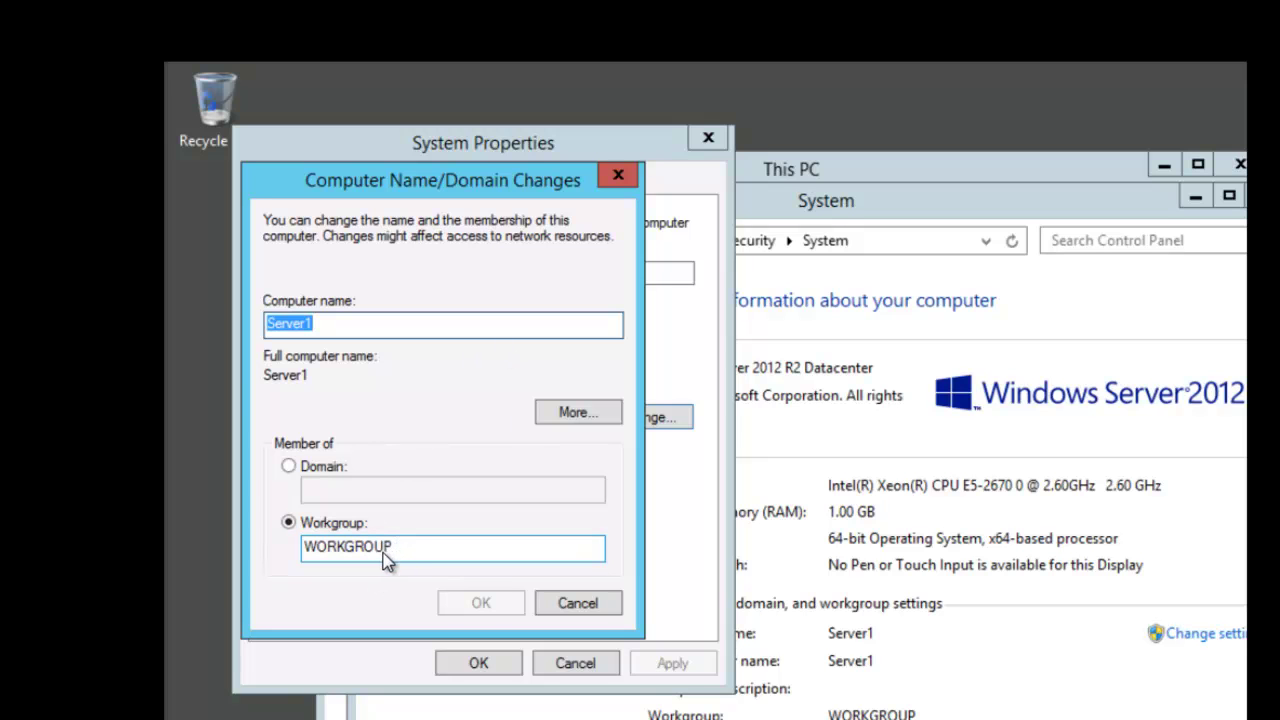
Change the server's membership from workgroup to the domain contoso.com and submit the change
{"action": "left_click", "coordinate": [289, 467]}
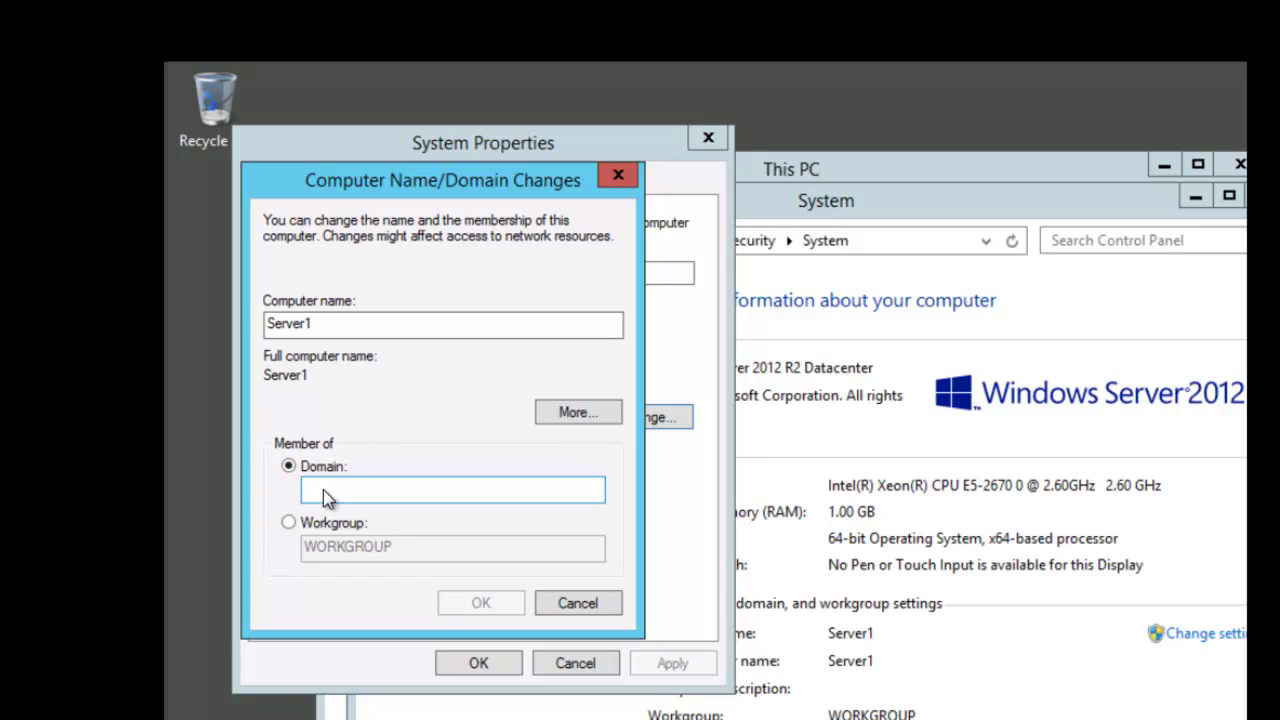
{"action": "left_click", "coordinate": [324, 490]}
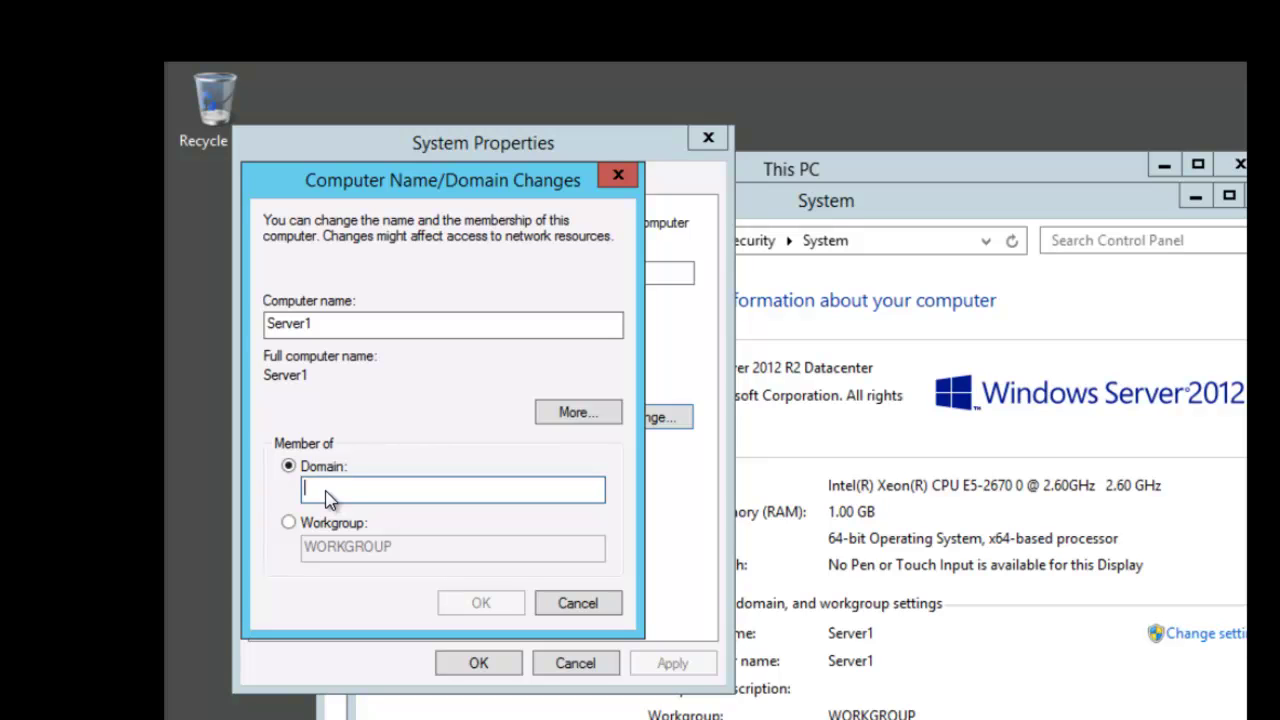
{"action": "type", "text": "contoso"}
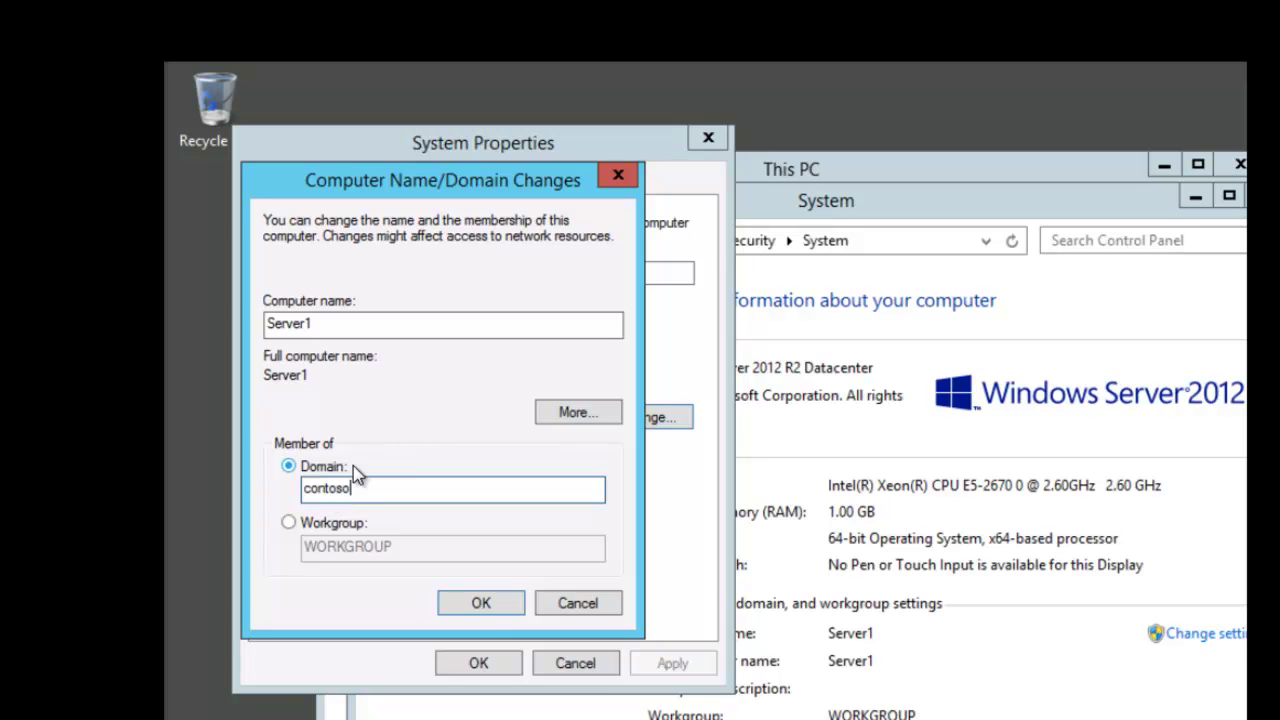
{"action": "left_click", "coordinate": [483, 601]}
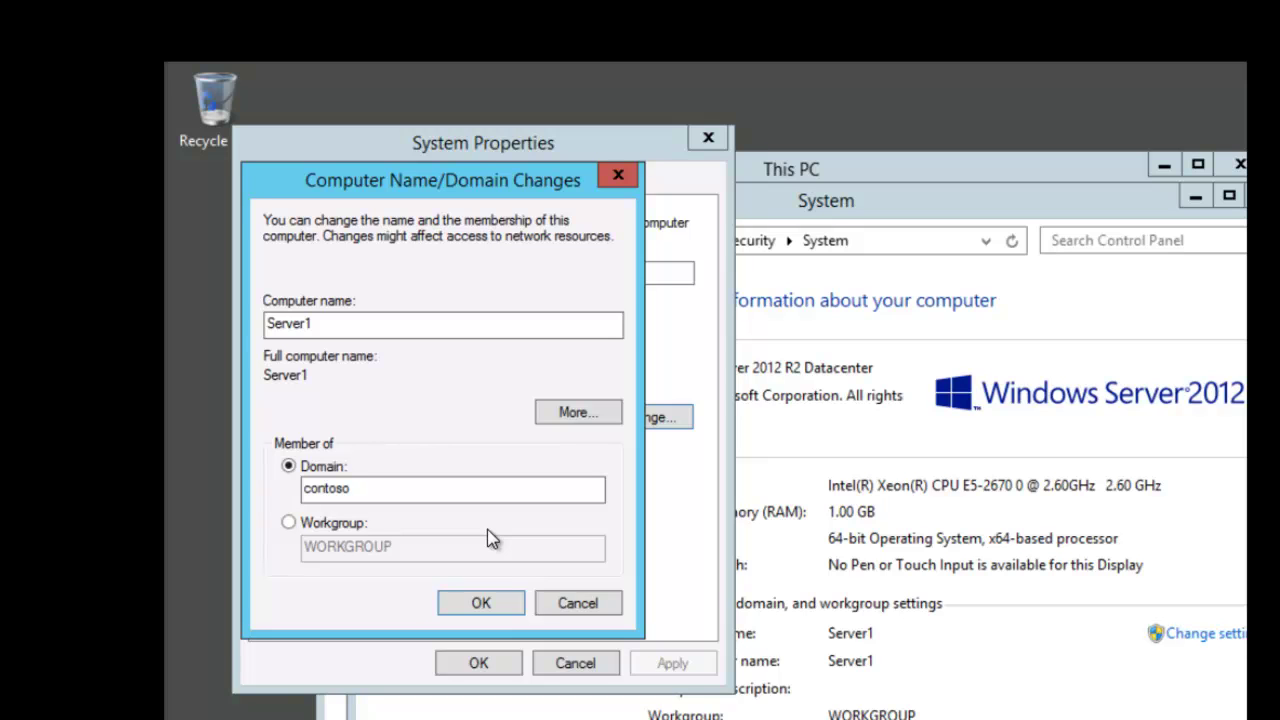
{"action": "left_click", "coordinate": [363, 490]}
{"action": "type", "text": ".com"}
{"action": "left_click", "coordinate": [479, 603]}
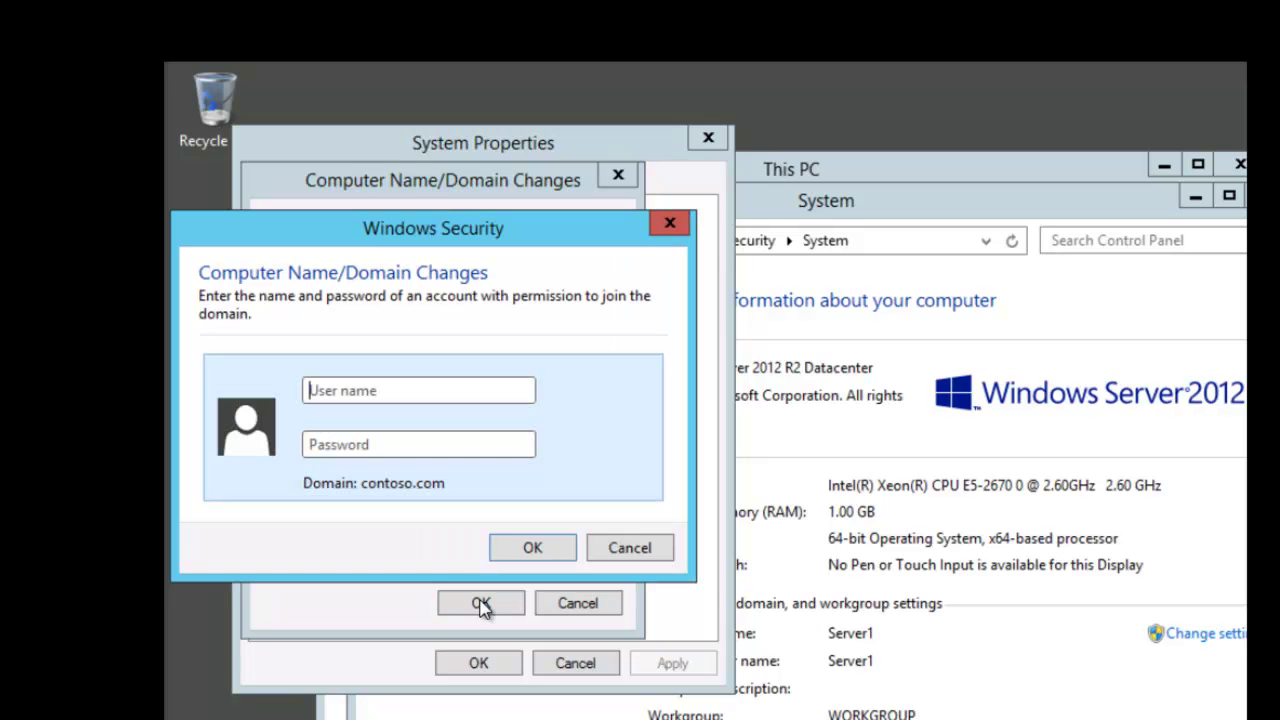
Authorize the domain join with the user name Administrator and the account password
{"action": "left_click", "coordinate": [408, 389]}
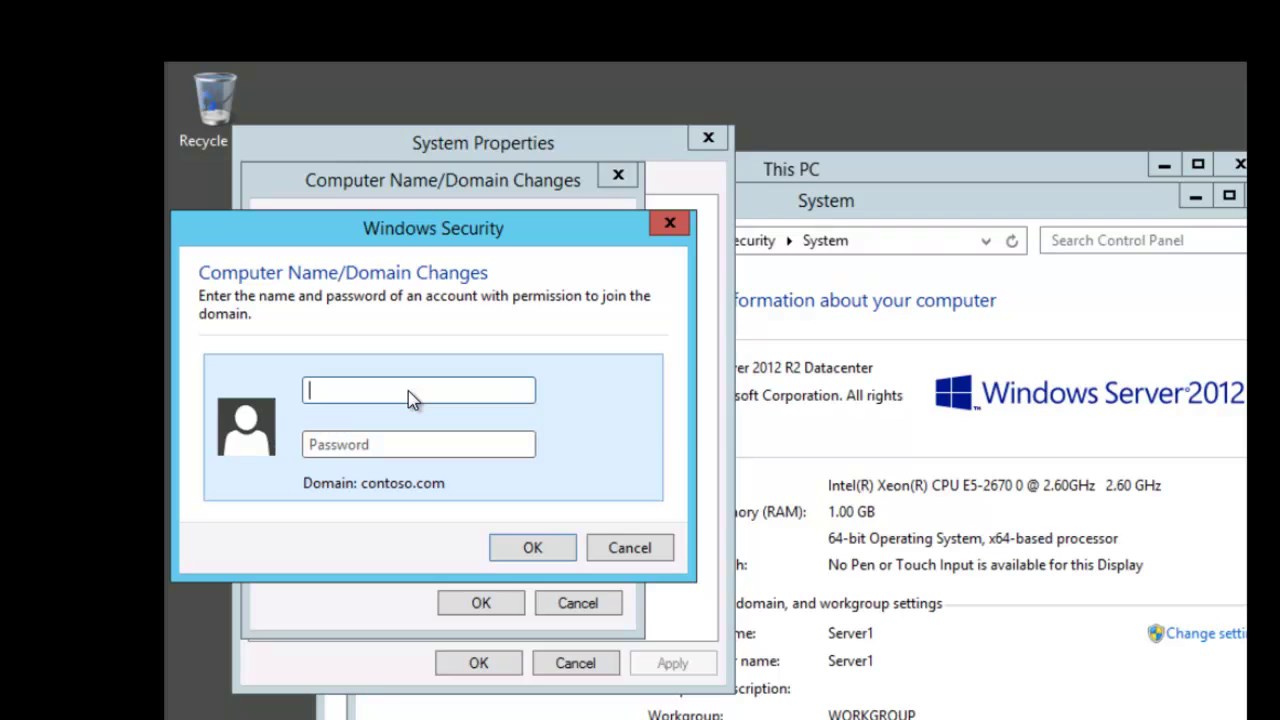
{"action": "type", "text": "Administrator"}
{"action": "left_click", "coordinate": [341, 448]}
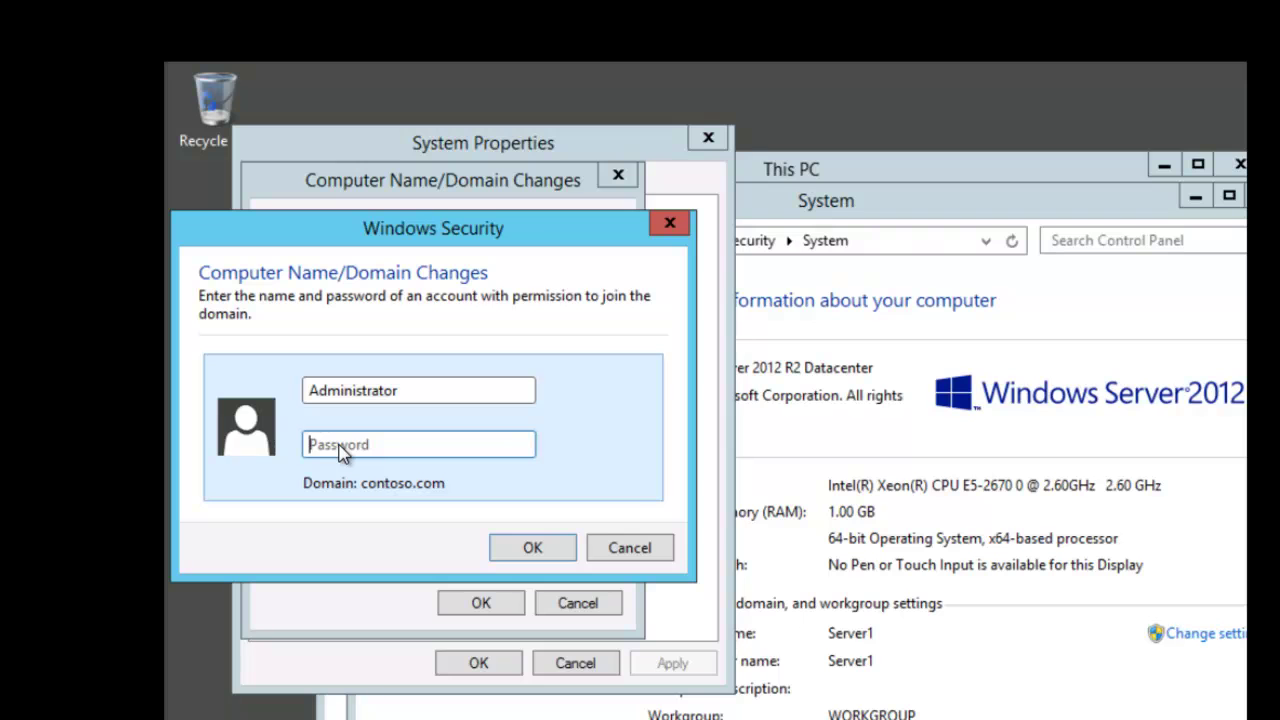
{"action": "type", "text": "*********"}
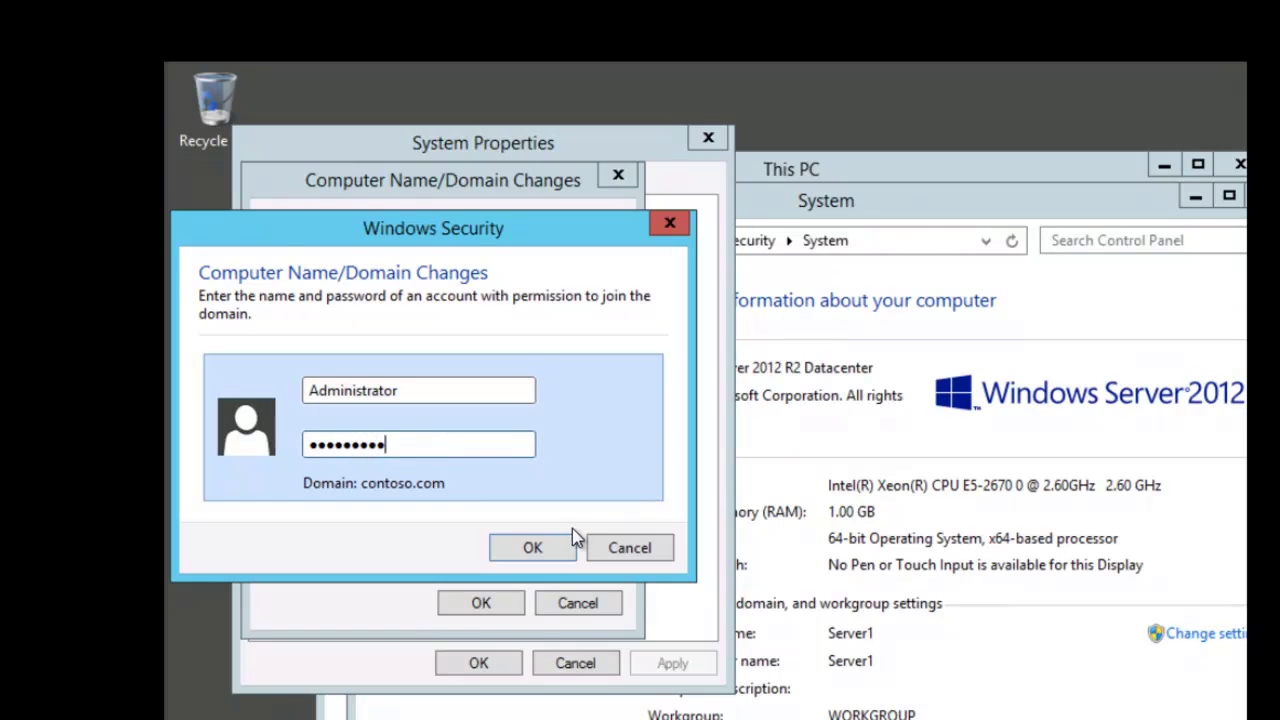
{"action": "left_click", "coordinate": [546, 551]}
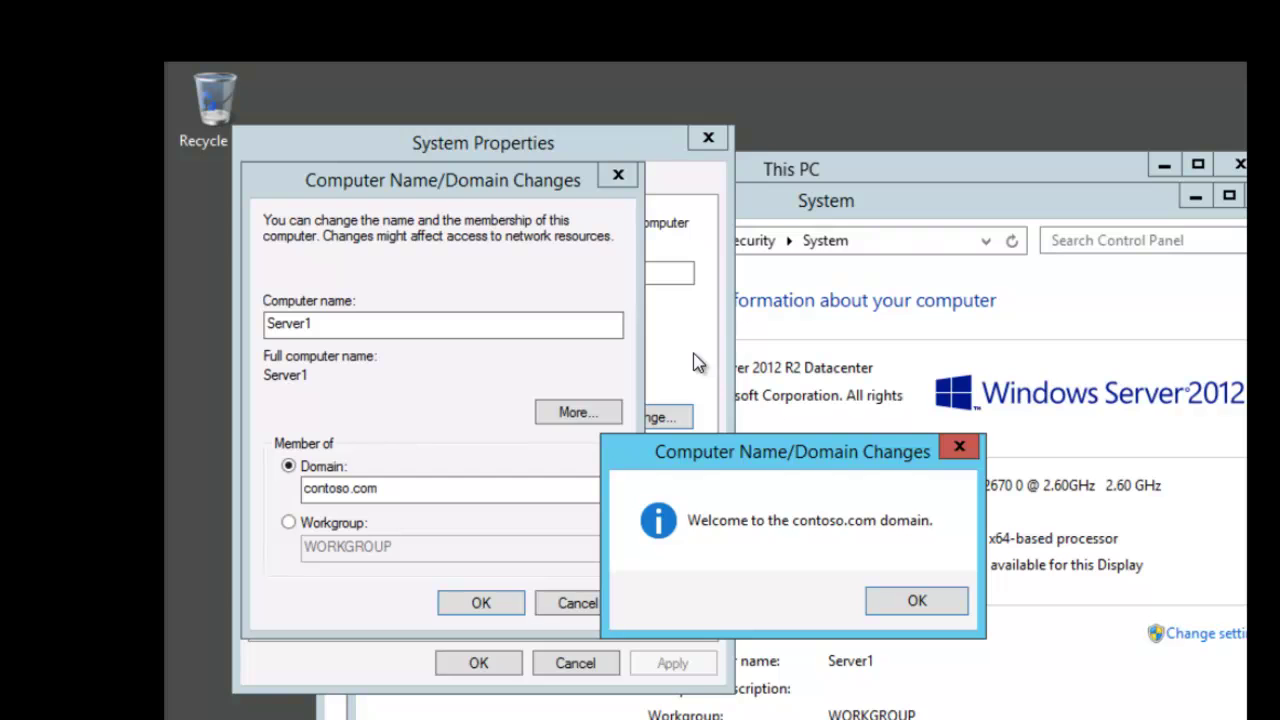
Acknowledge the domain join messages, close System Properties and restart the server immediately
{"action": "left_click", "coordinate": [917, 602]}
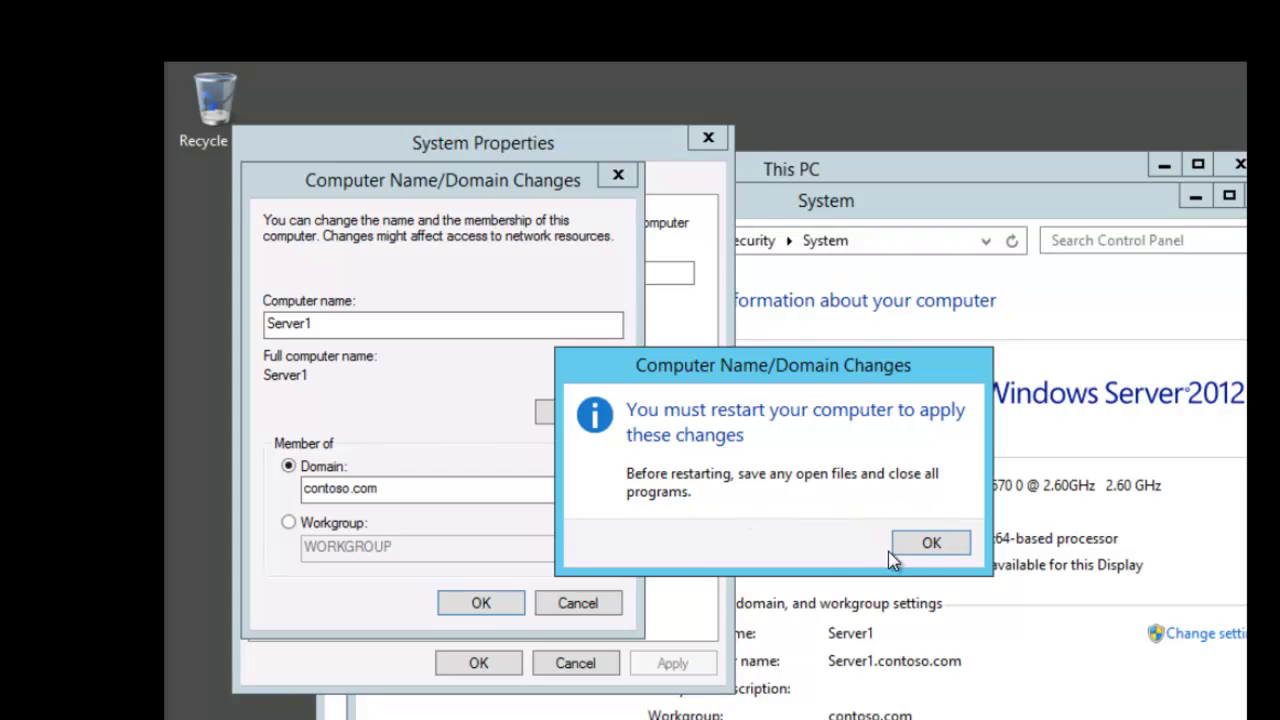
{"action": "left_click", "coordinate": [932, 543]}
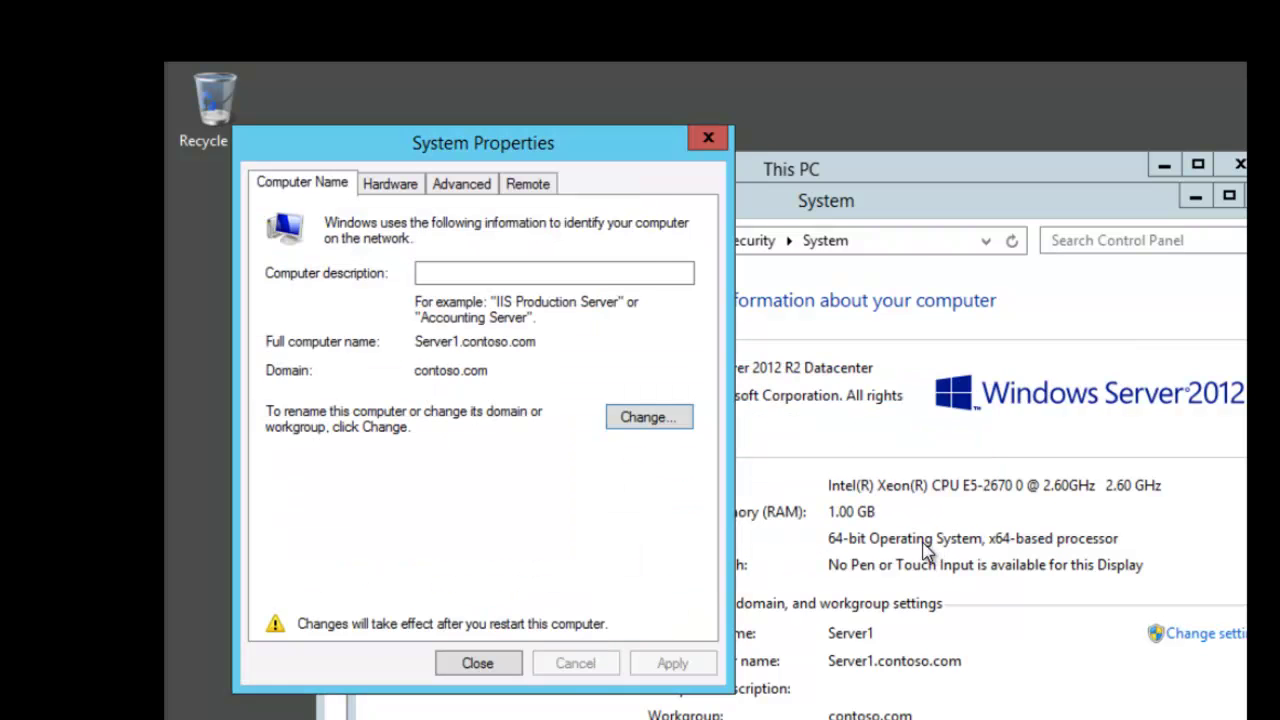
{"action": "left_click", "coordinate": [478, 664]}
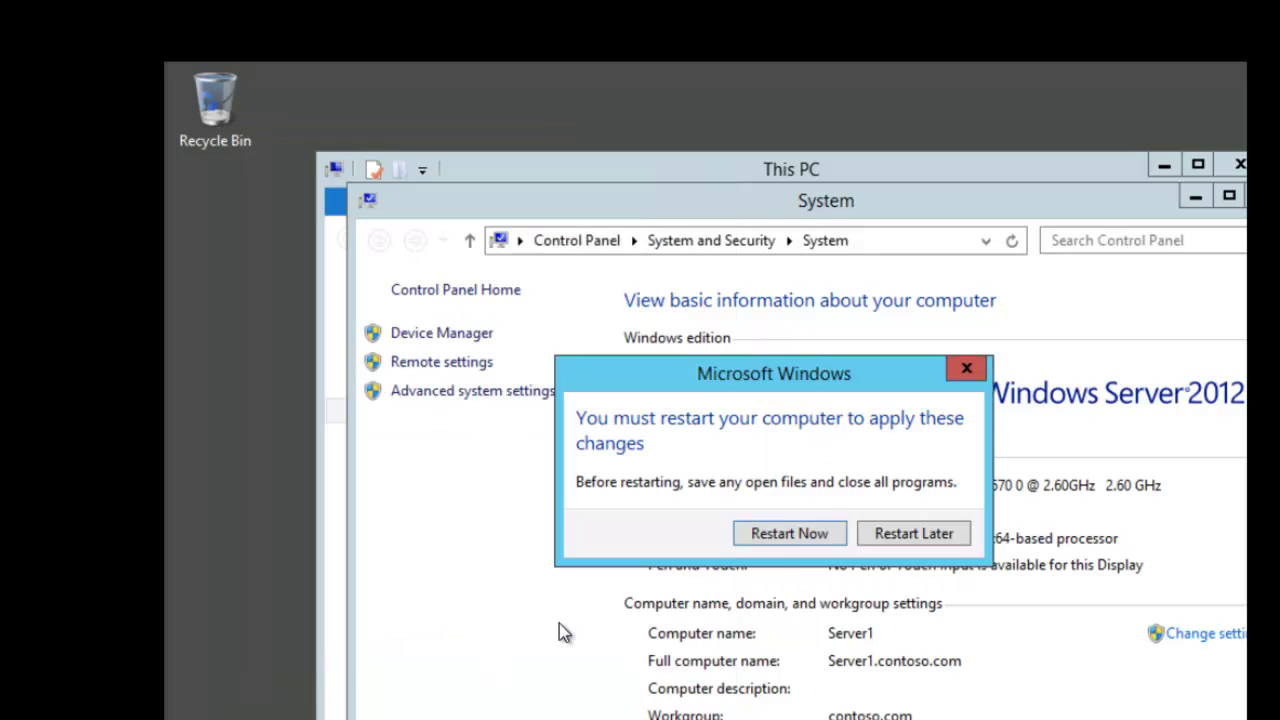
{"action": "left_click", "coordinate": [779, 535]}
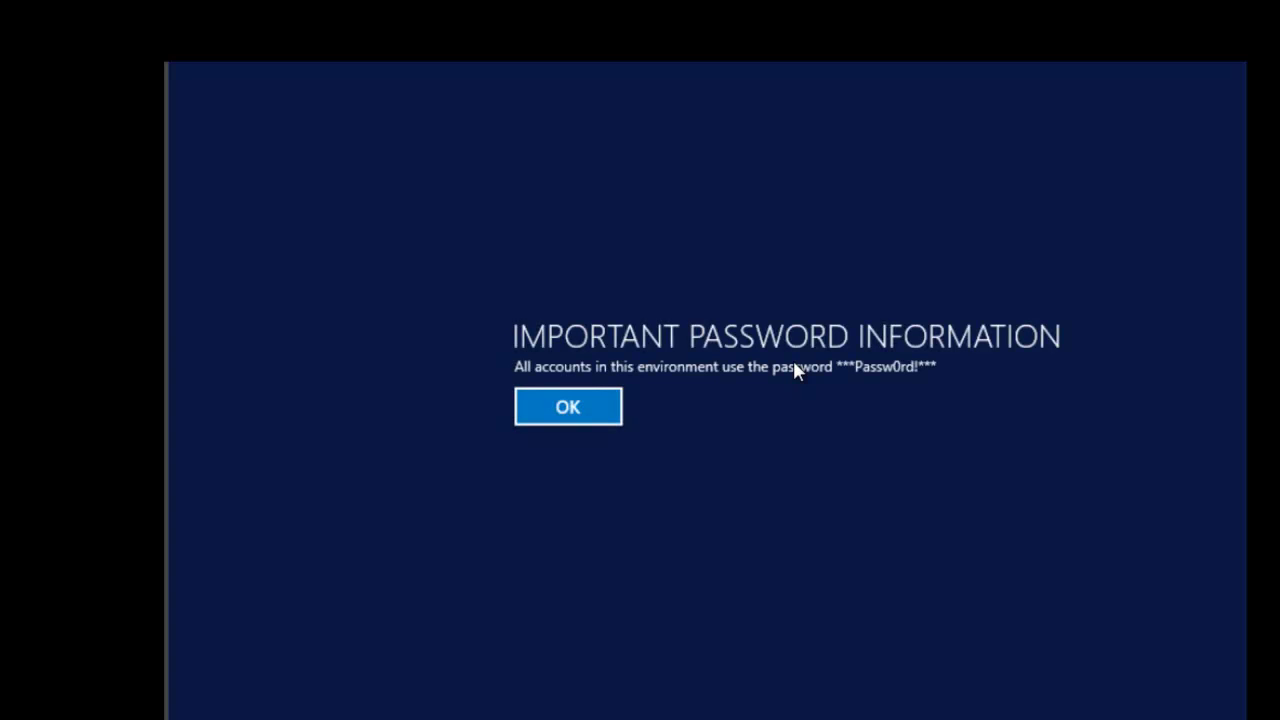
Dismiss the logon notice and sign in to the server as Administrator with the account password
{"action": "left_click", "coordinate": [582, 410]}
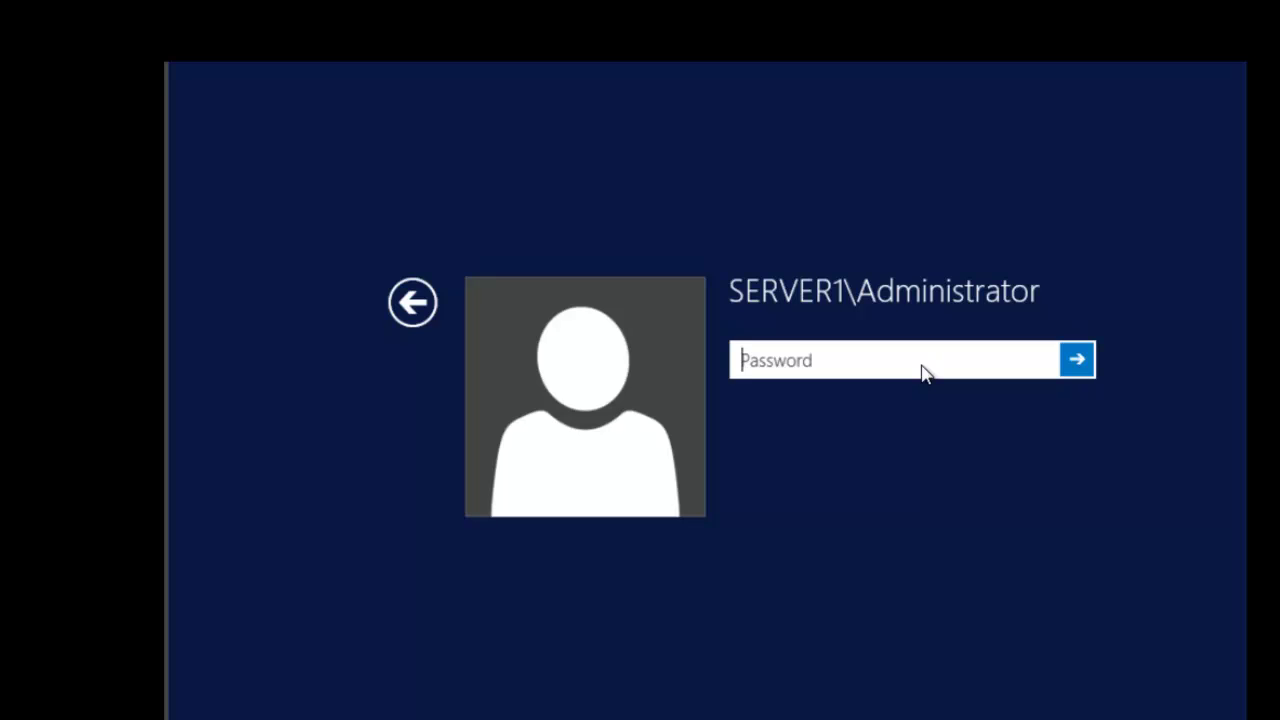
{"action": "type", "text": "•"}
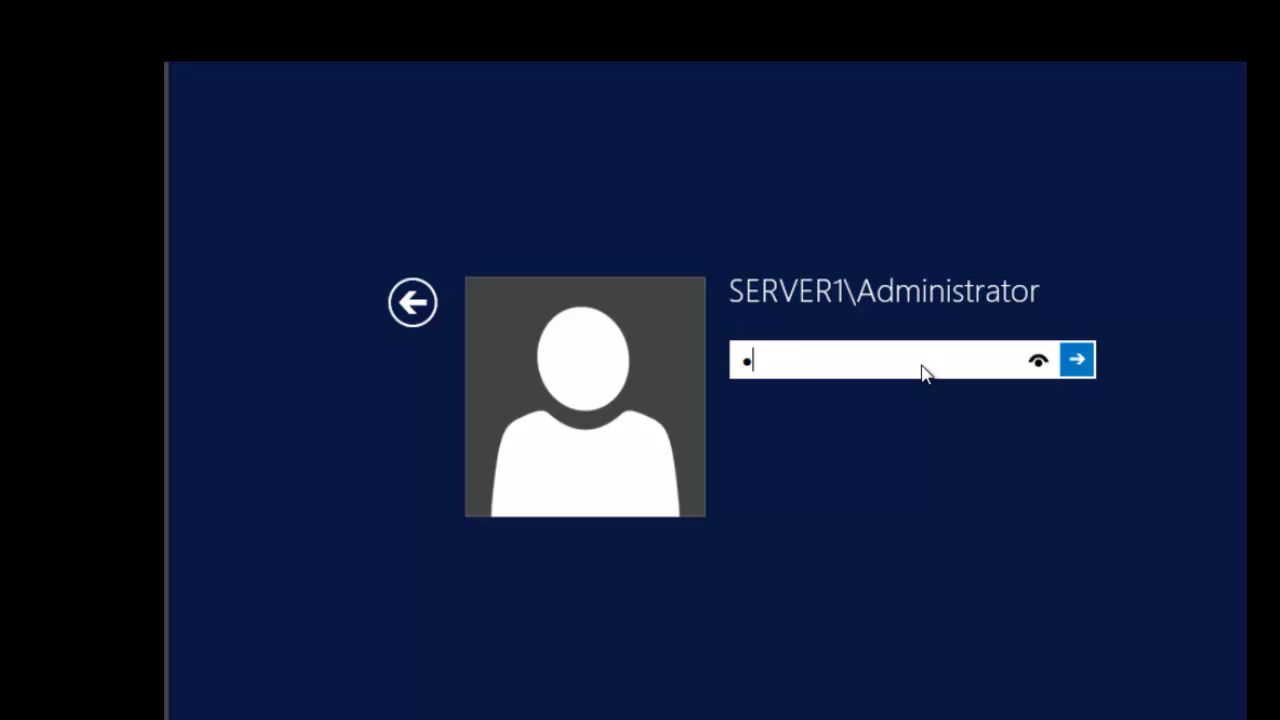
{"action": "type", "text": "••••••••"}
{"action": "left_click", "coordinate": [1085, 360]}
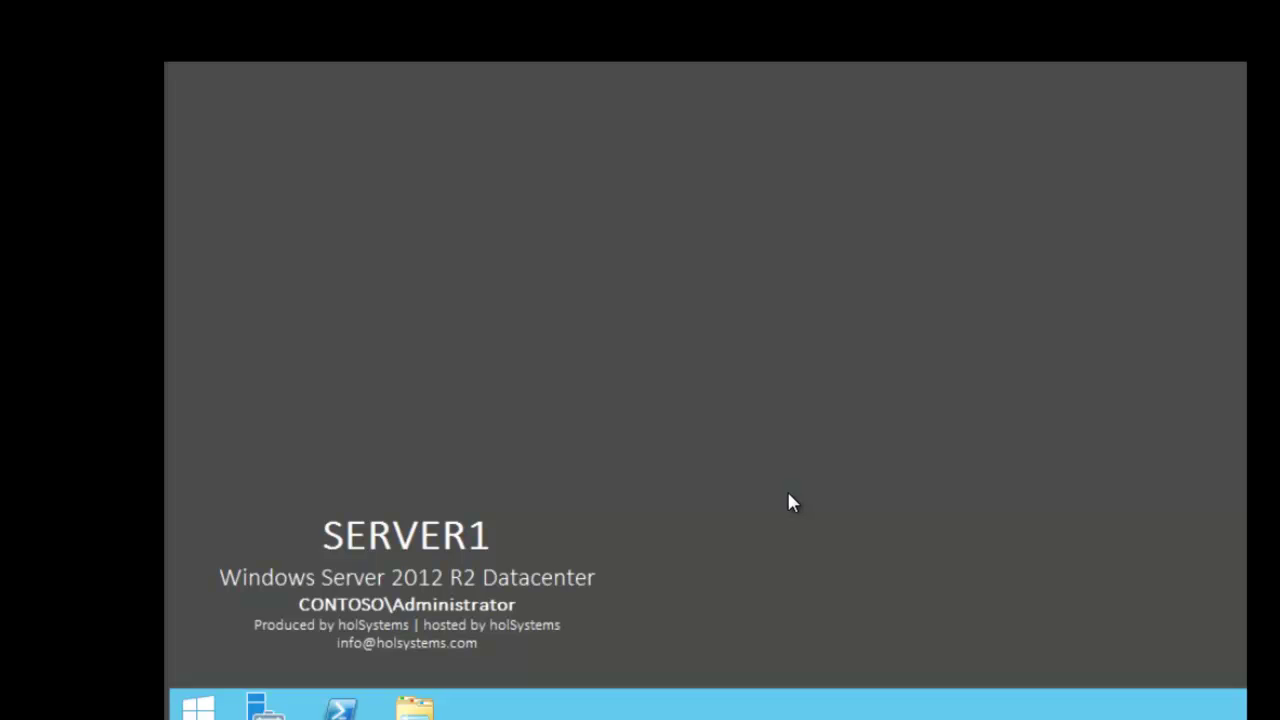
Check the server's domain membership in the system properties of This PC and its Computer Name/Domain Changes settings
{"action": "left_click", "coordinate": [414, 710]}
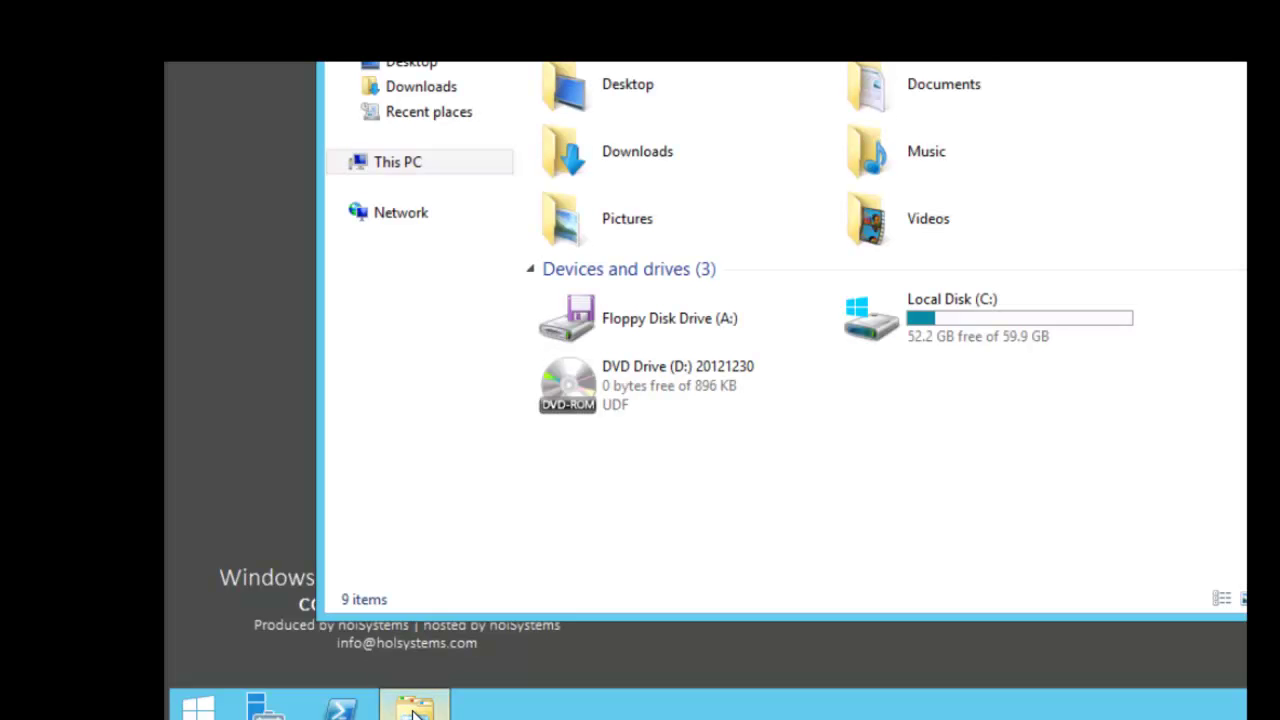
{"action": "left_click", "coordinate": [407, 165]}
{"action": "right_click", "coordinate": [407, 165]}
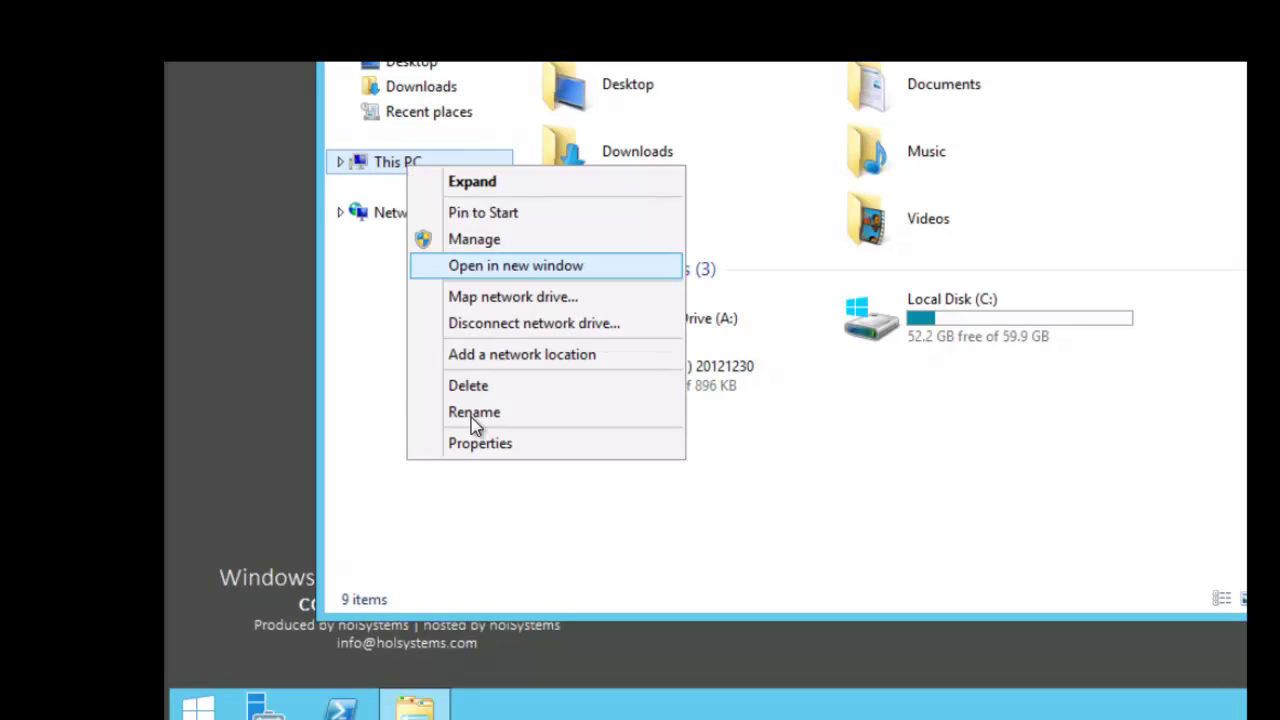
{"action": "left_click", "coordinate": [487, 444]}
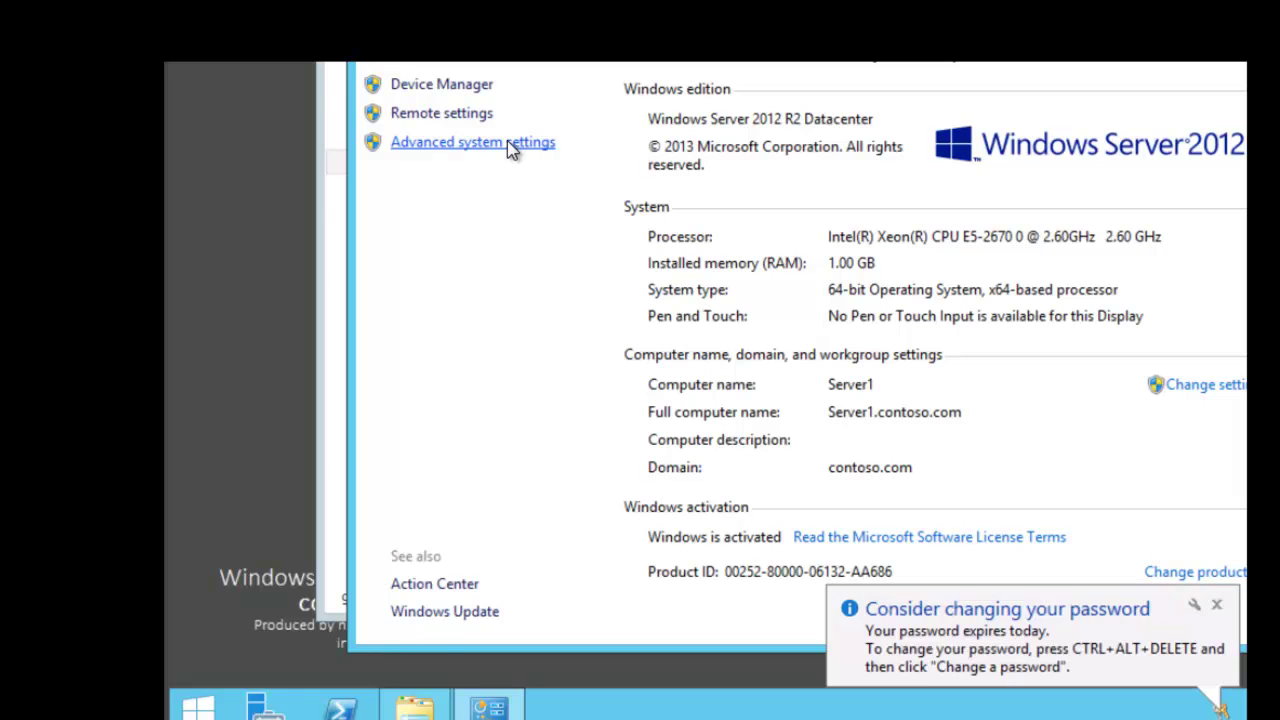
{"action": "left_click", "coordinate": [507, 142]}
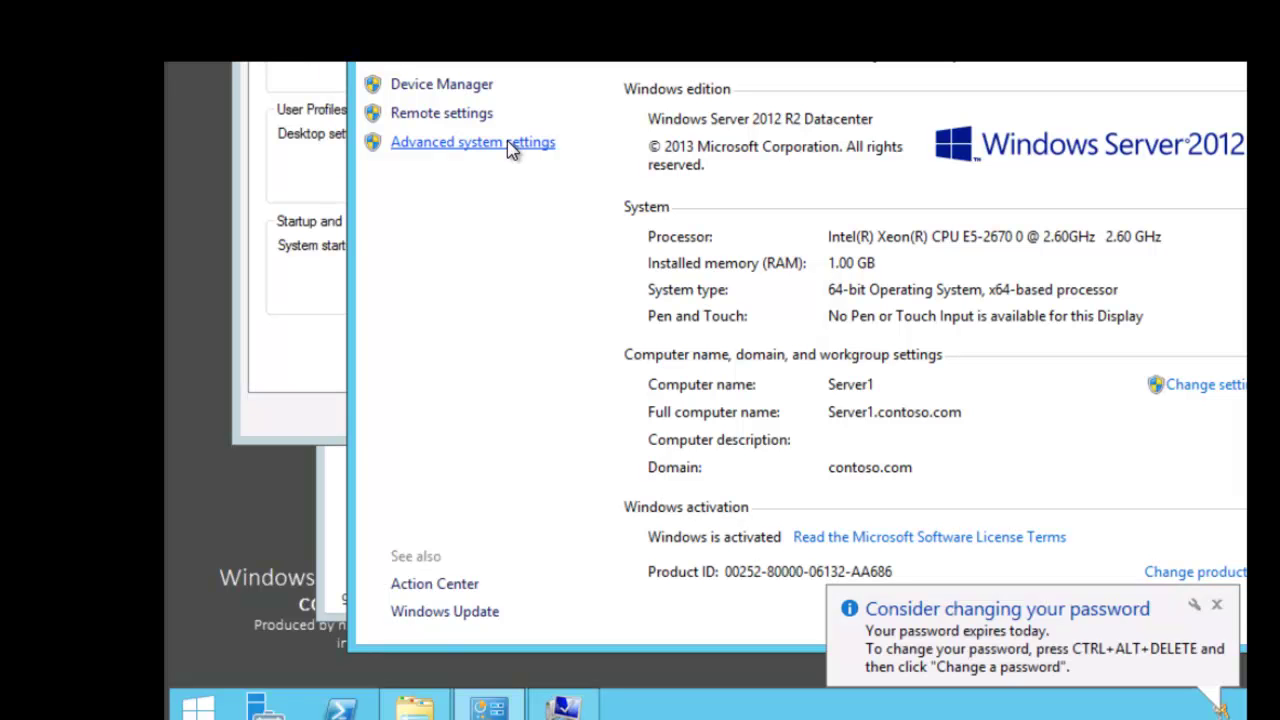
{"action": "left_click", "coordinate": [288, 276]}
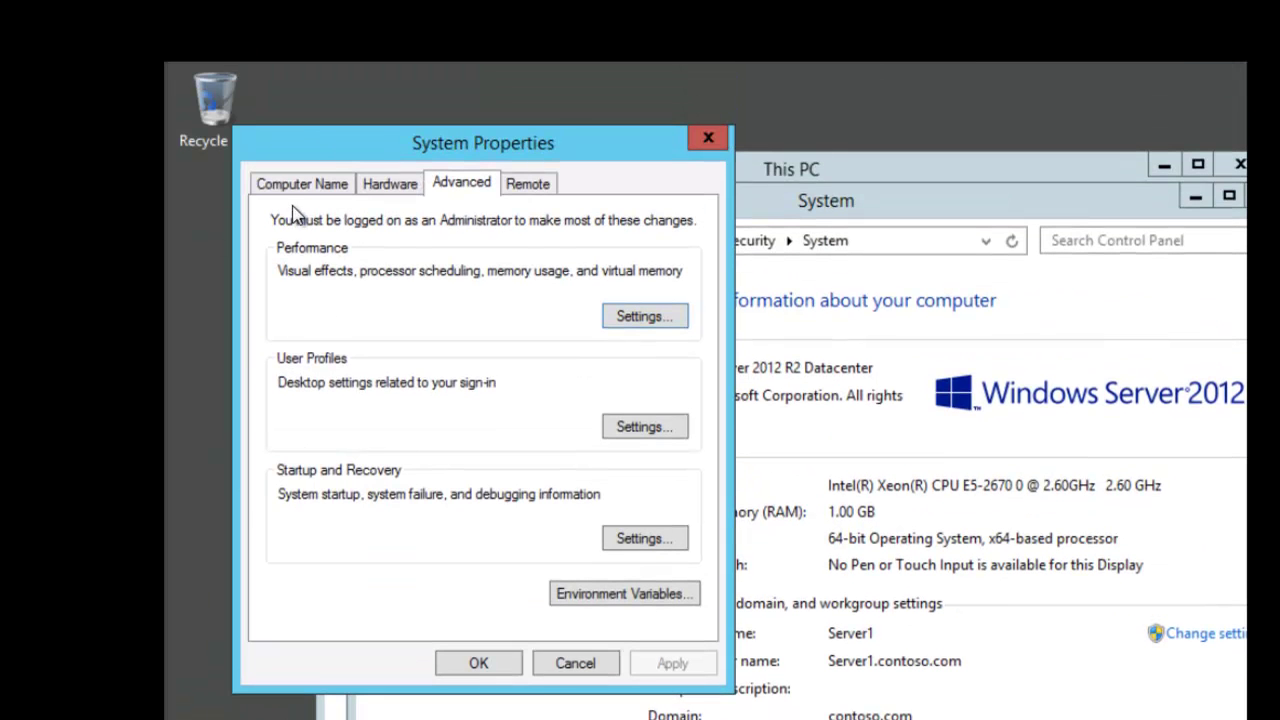
{"action": "left_click", "coordinate": [327, 187]}
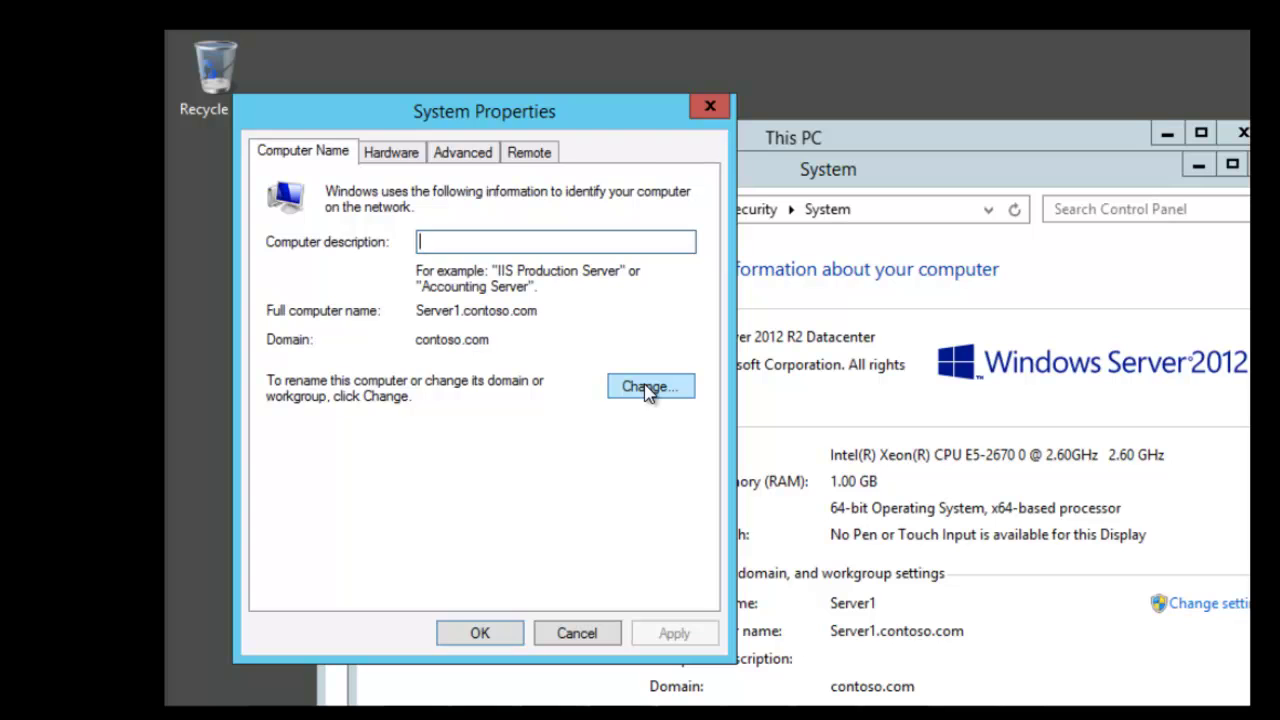
{"action": "left_click", "coordinate": [648, 388]}
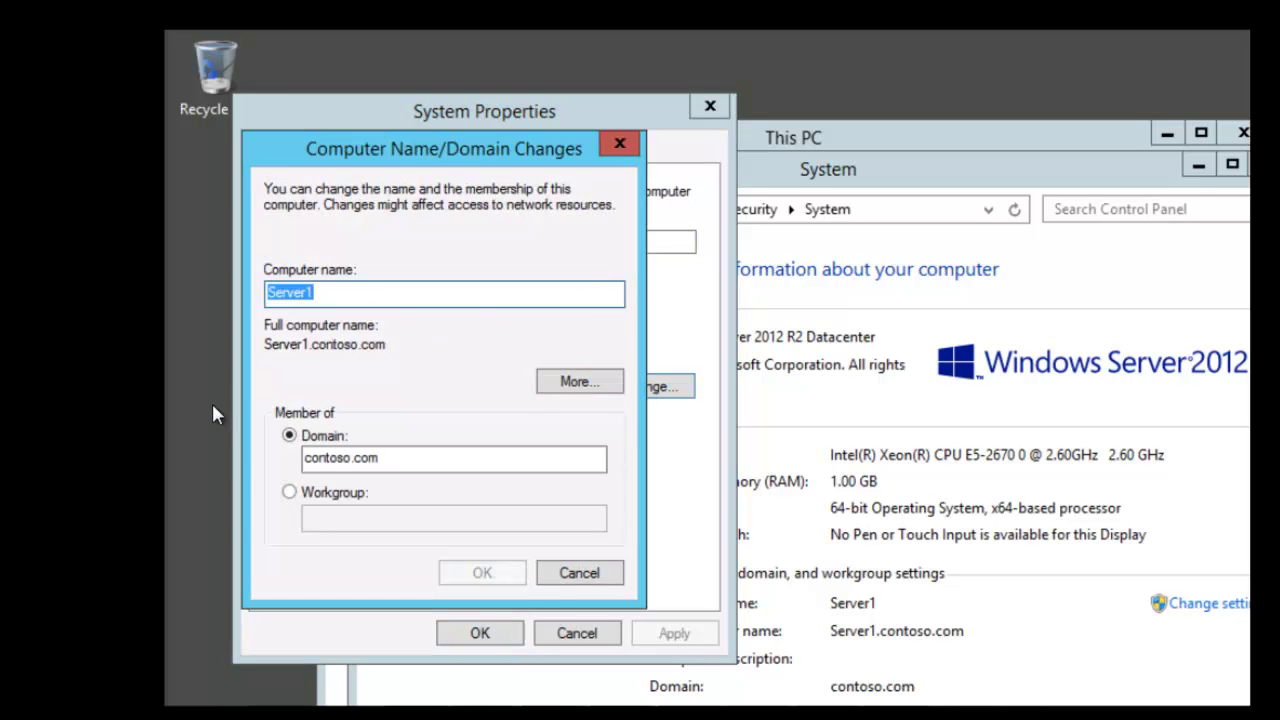